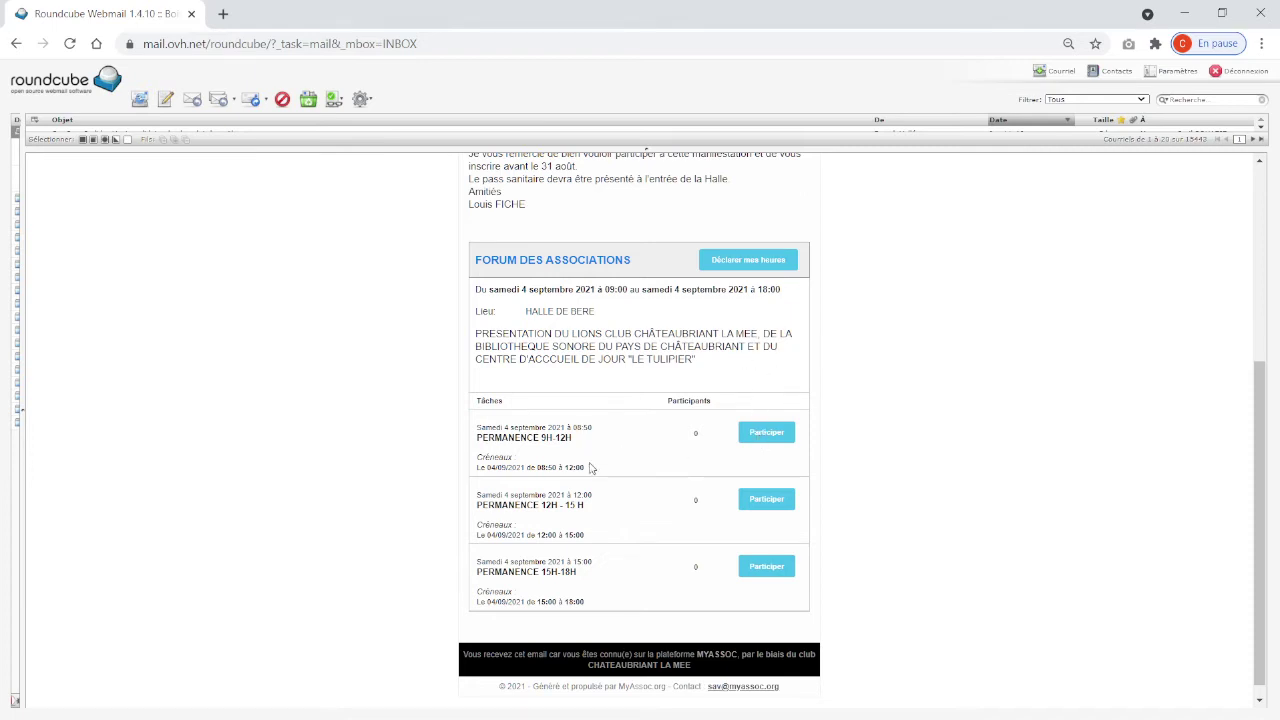
Open the PERMANENCE 9H-12H participation page from the FORUM DES ASSOCIATIONS e-mail and review the activity's summary and timeline
{"action": "left_click", "coordinate": [770, 438]}
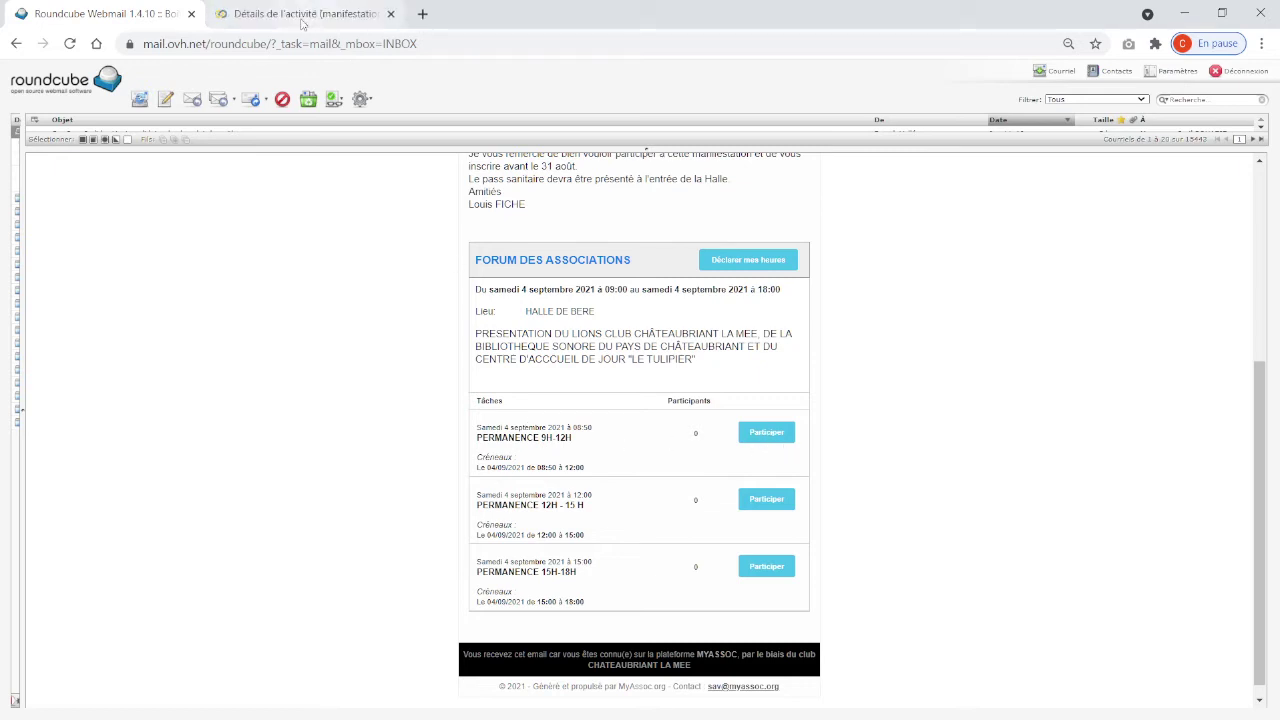
{"action": "left_click", "coordinate": [302, 15]}
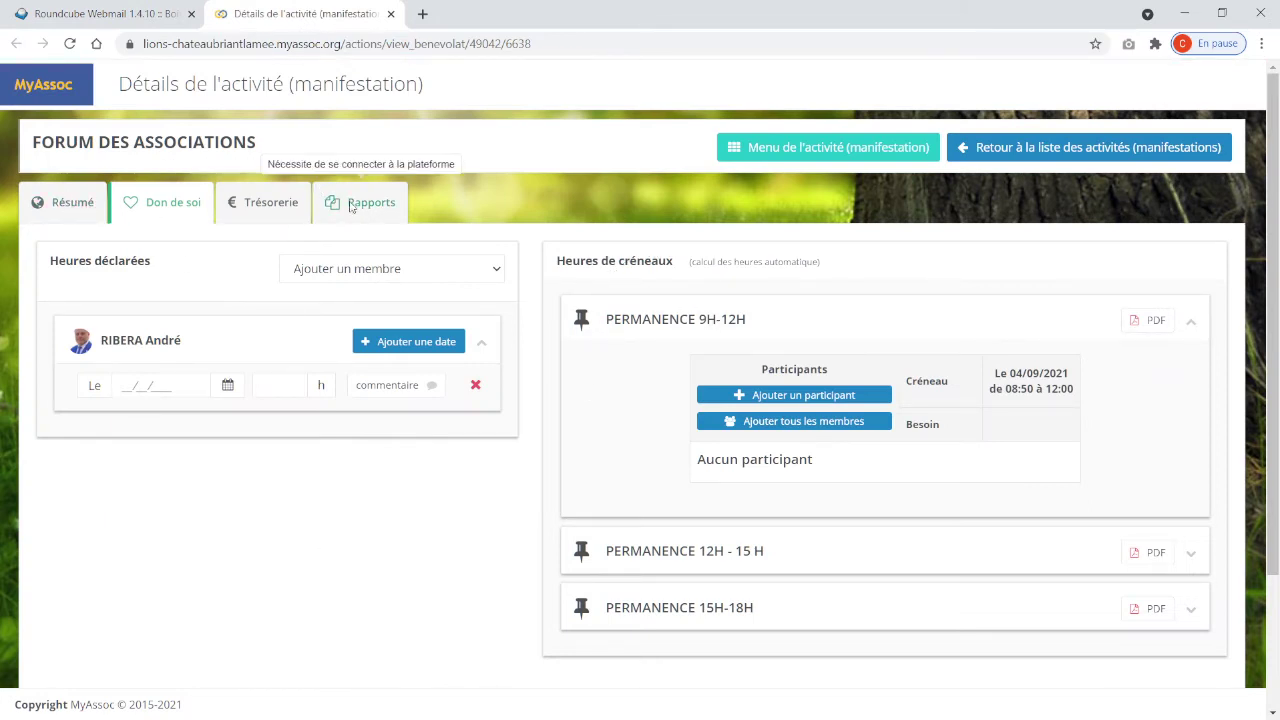
{"action": "left_click", "coordinate": [62, 202]}
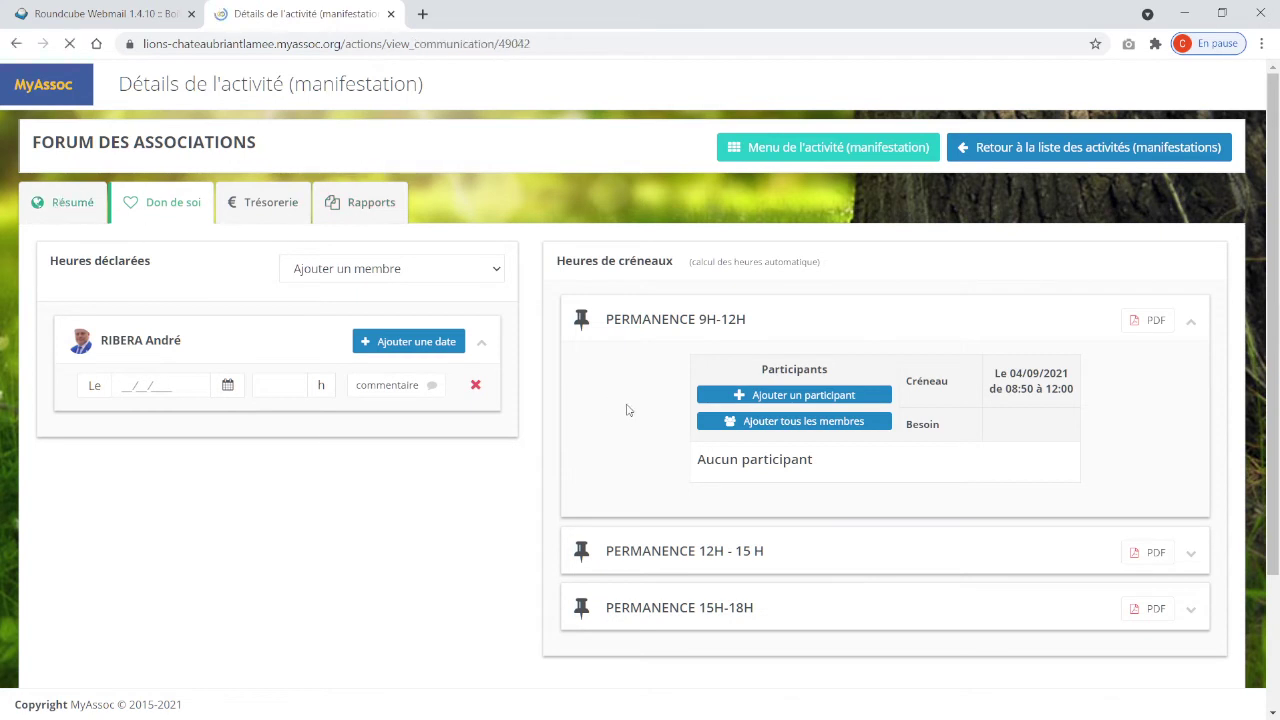
{"action": "scroll", "coordinate": [1006, 277], "scroll_direction": "down", "scroll_amount": 1}
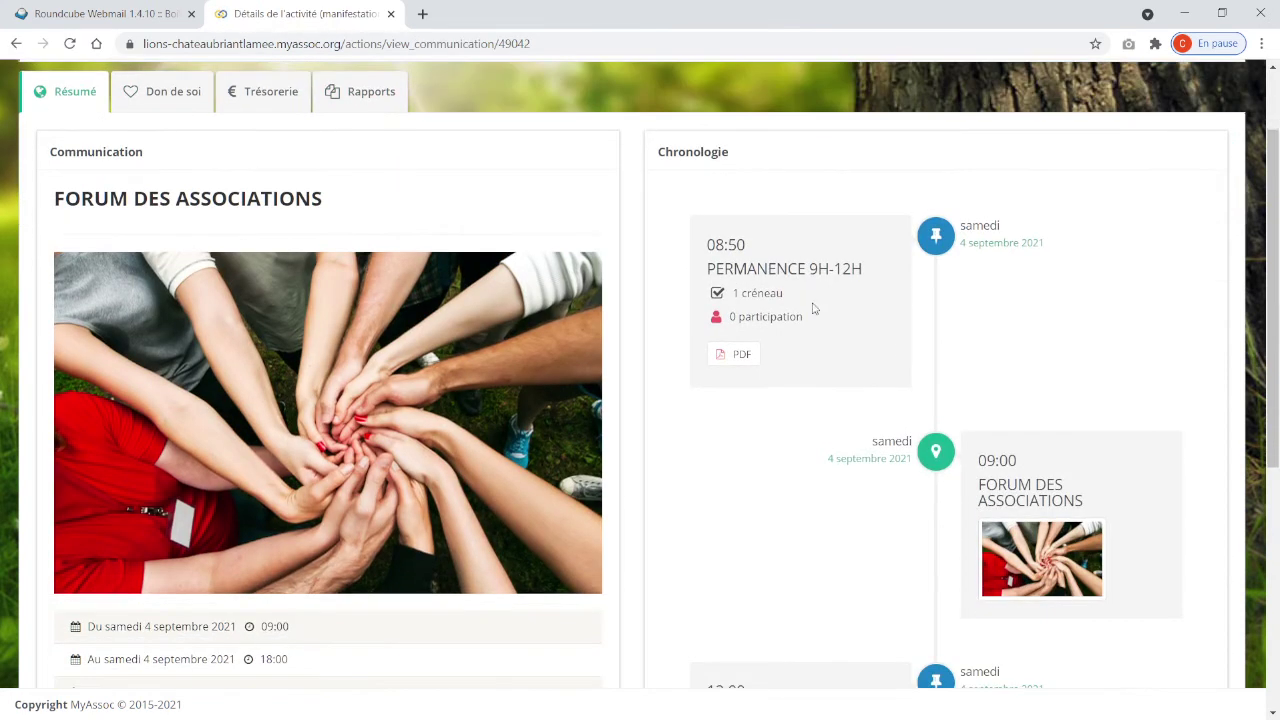
{"action": "scroll", "coordinate": [1075, 522], "scroll_direction": "down", "scroll_amount": 4}
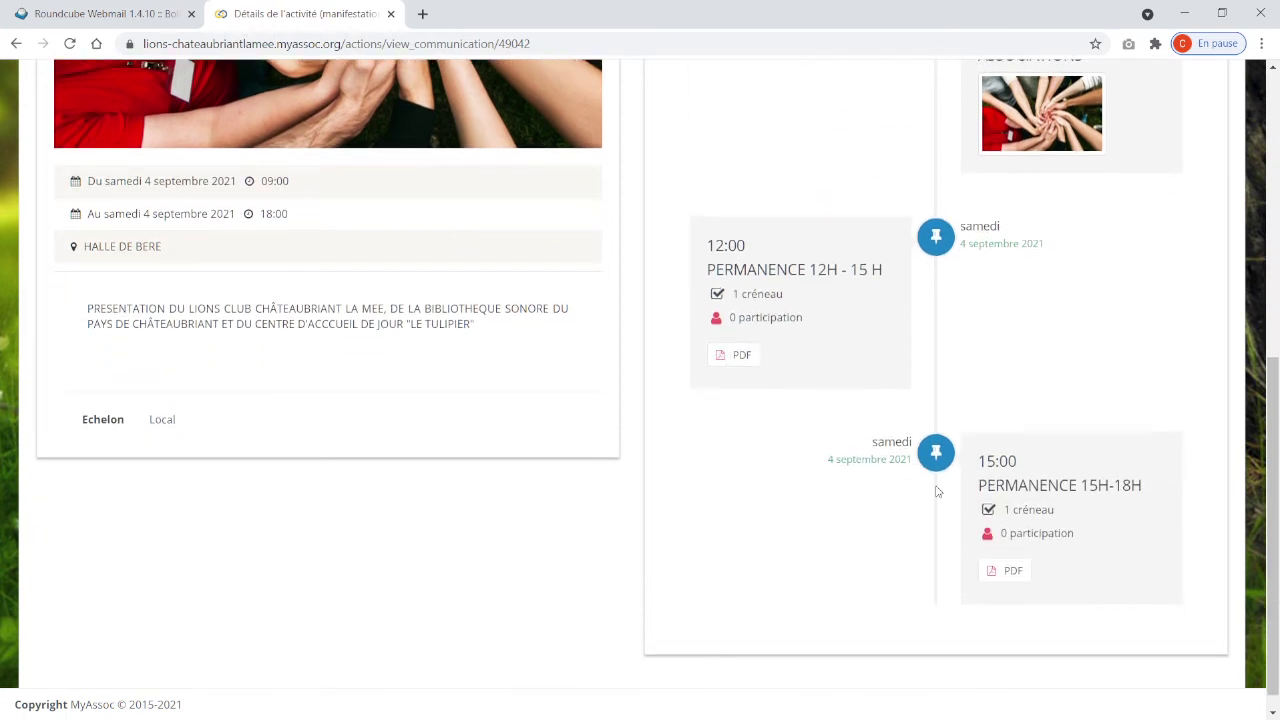
{"action": "scroll", "coordinate": [953, 498], "scroll_direction": "up", "scroll_amount": 4}
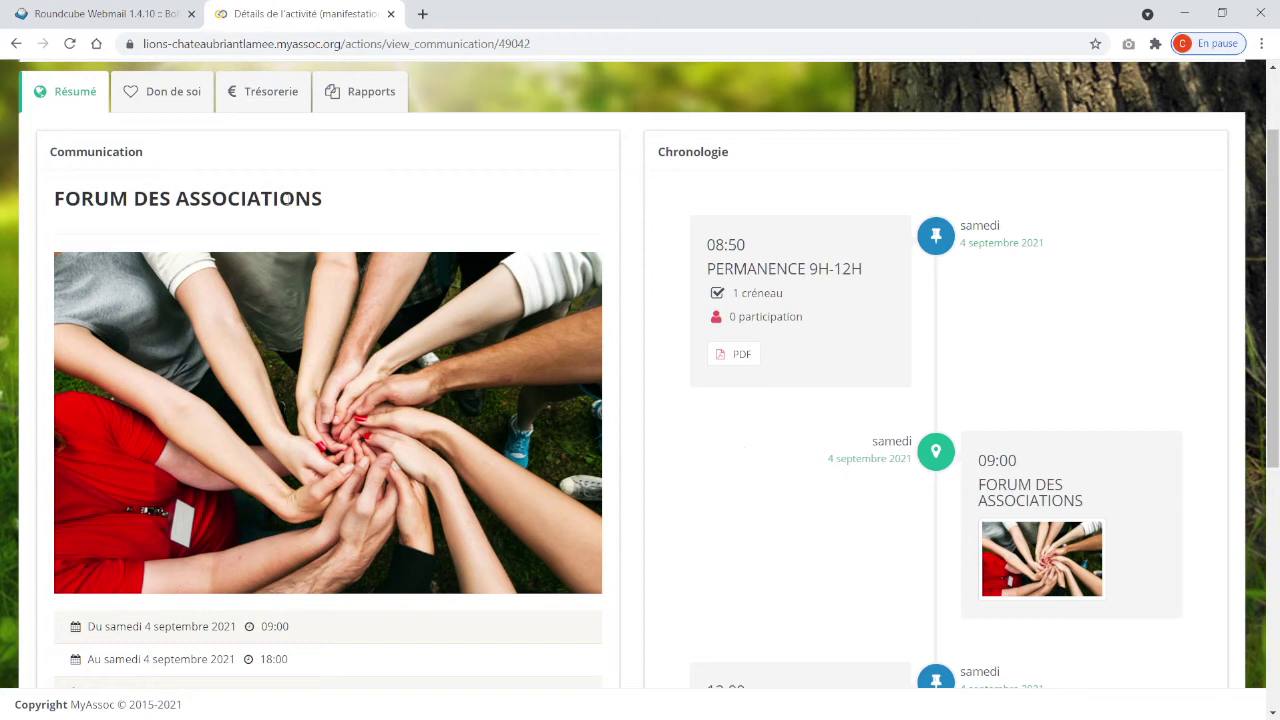
Return to the activity's Don de soi page and expand the PERMANENCE 9H-12H slot, checking it against the invitation e-mail
{"action": "left_click", "coordinate": [145, 103]}
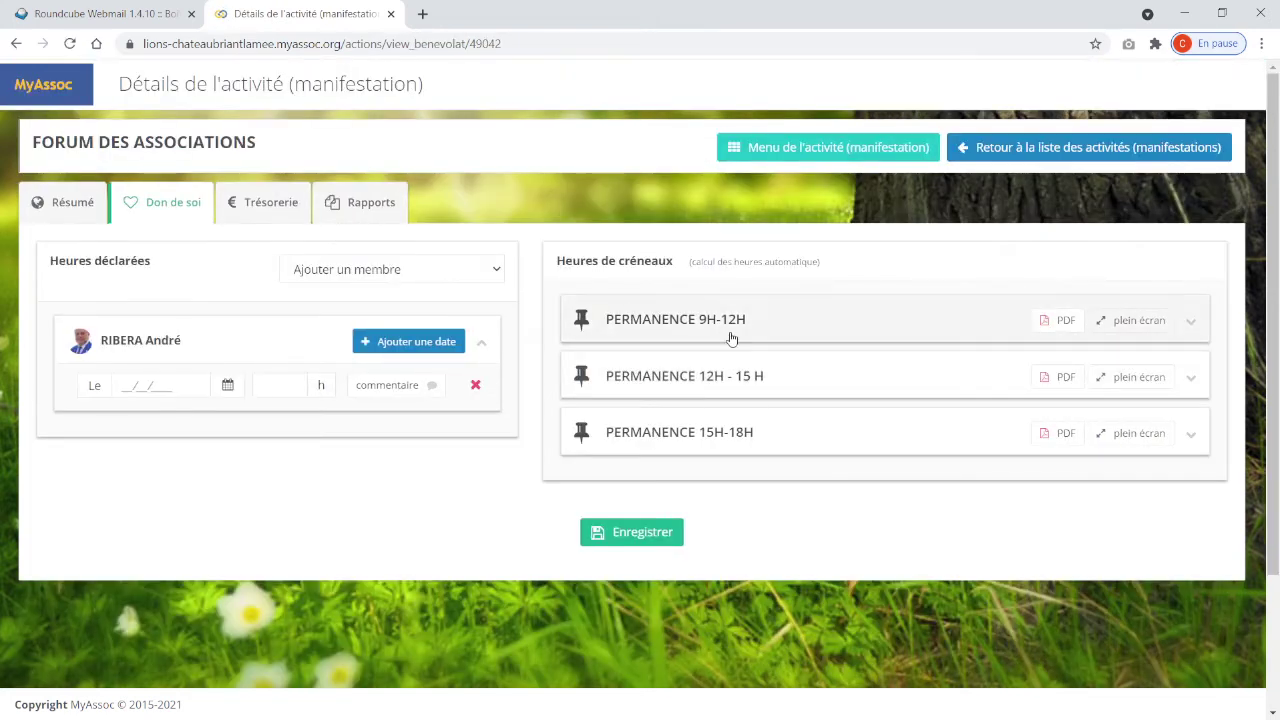
{"action": "left_click", "coordinate": [1190, 327]}
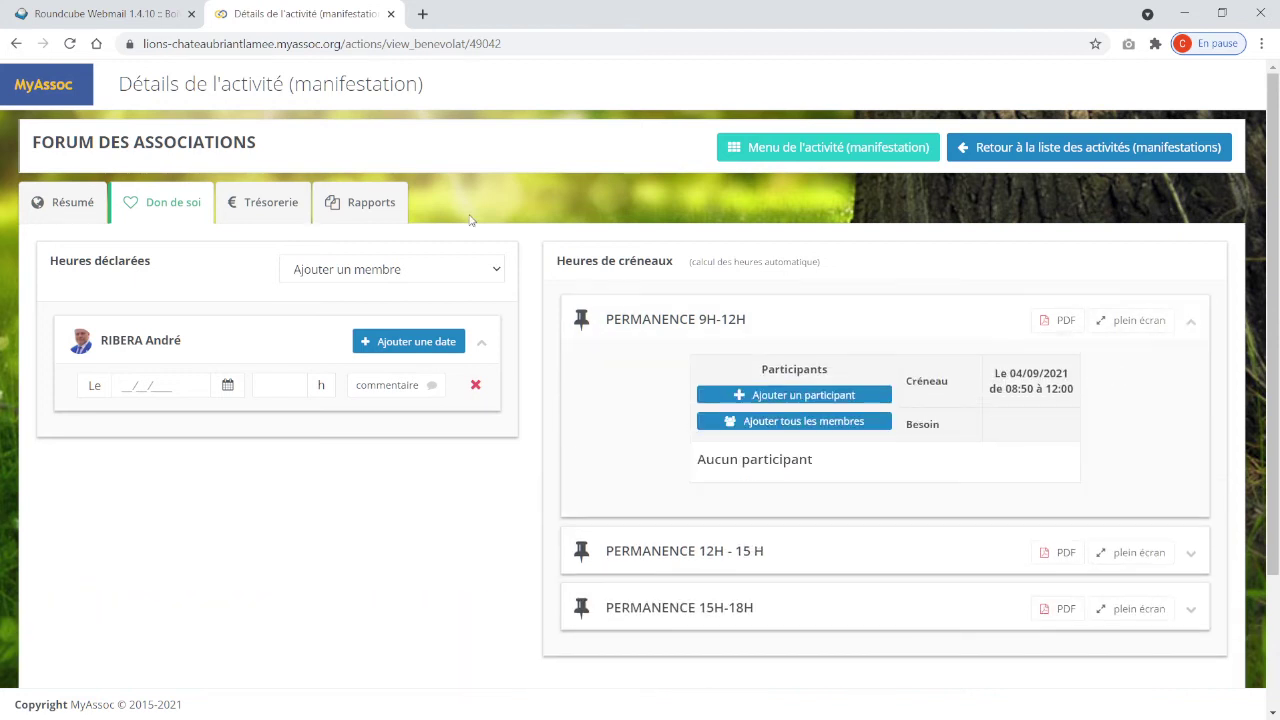
{"action": "left_click", "coordinate": [84, 12]}
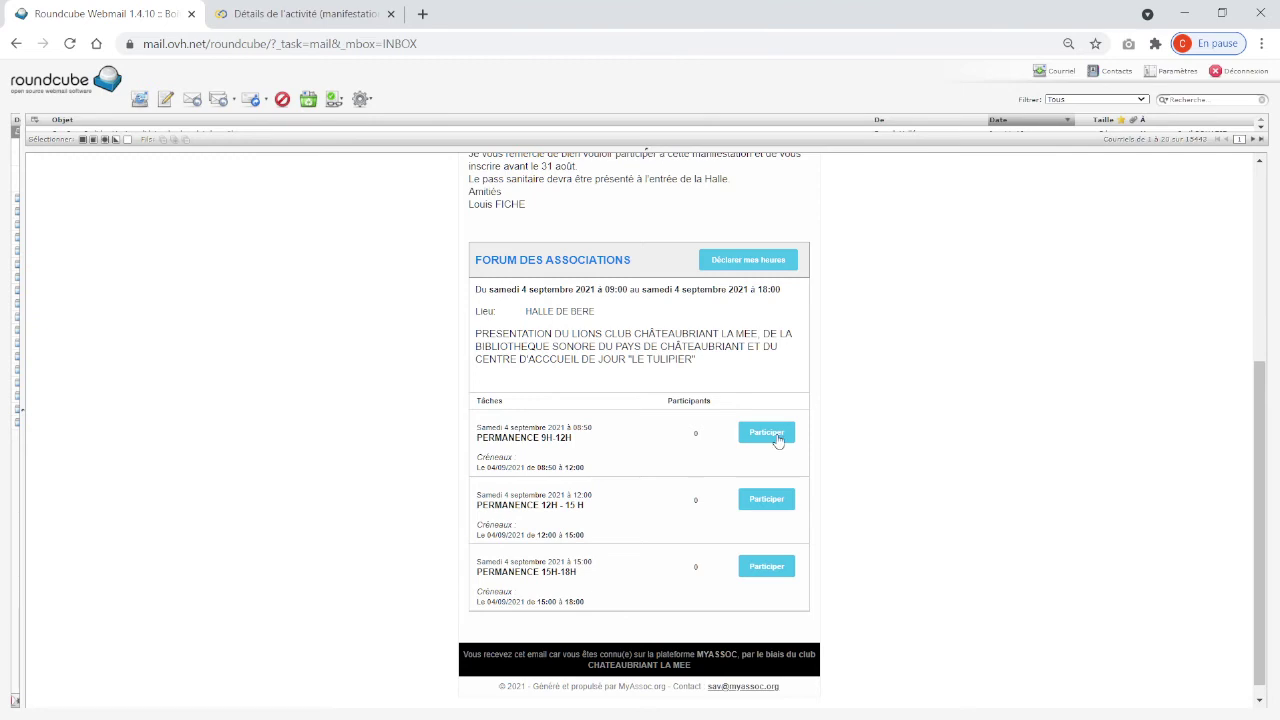
{"action": "left_click", "coordinate": [246, 13]}
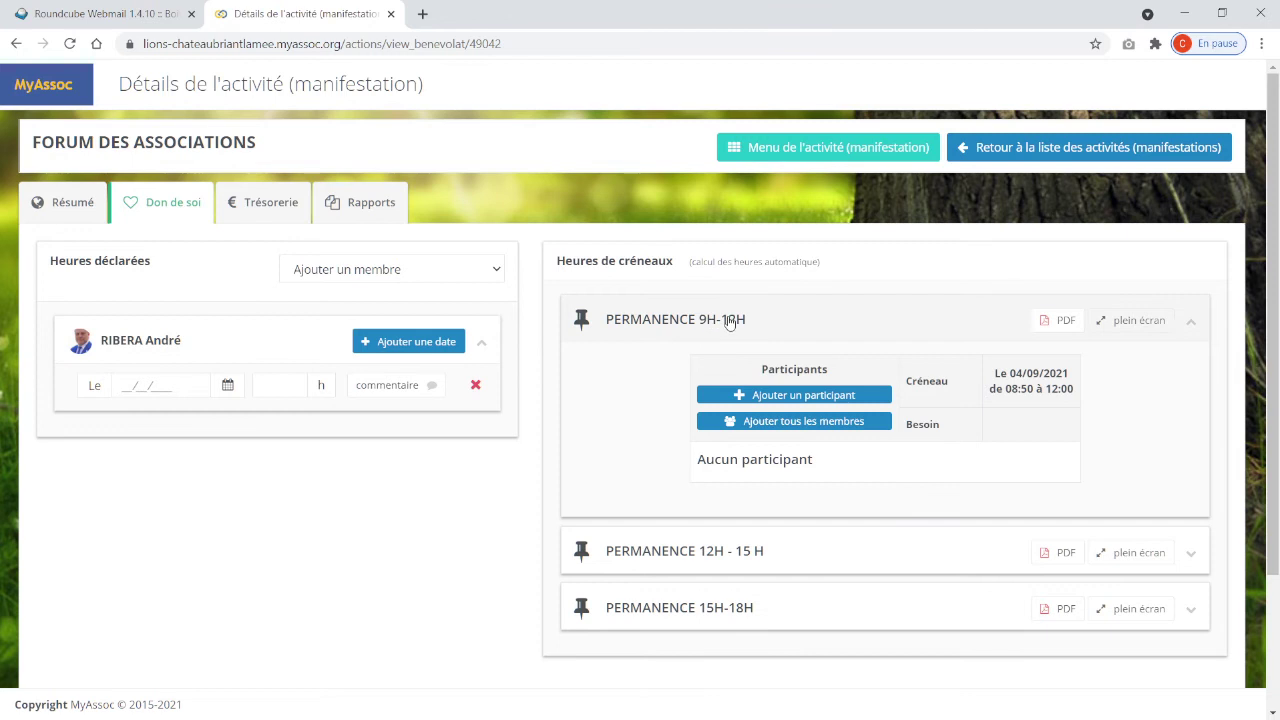
Add a club member as a participant to PERMANENCE 9H-12H and mark them present for the 08:50 to 12:00 slot
{"action": "left_click", "coordinate": [754, 396]}
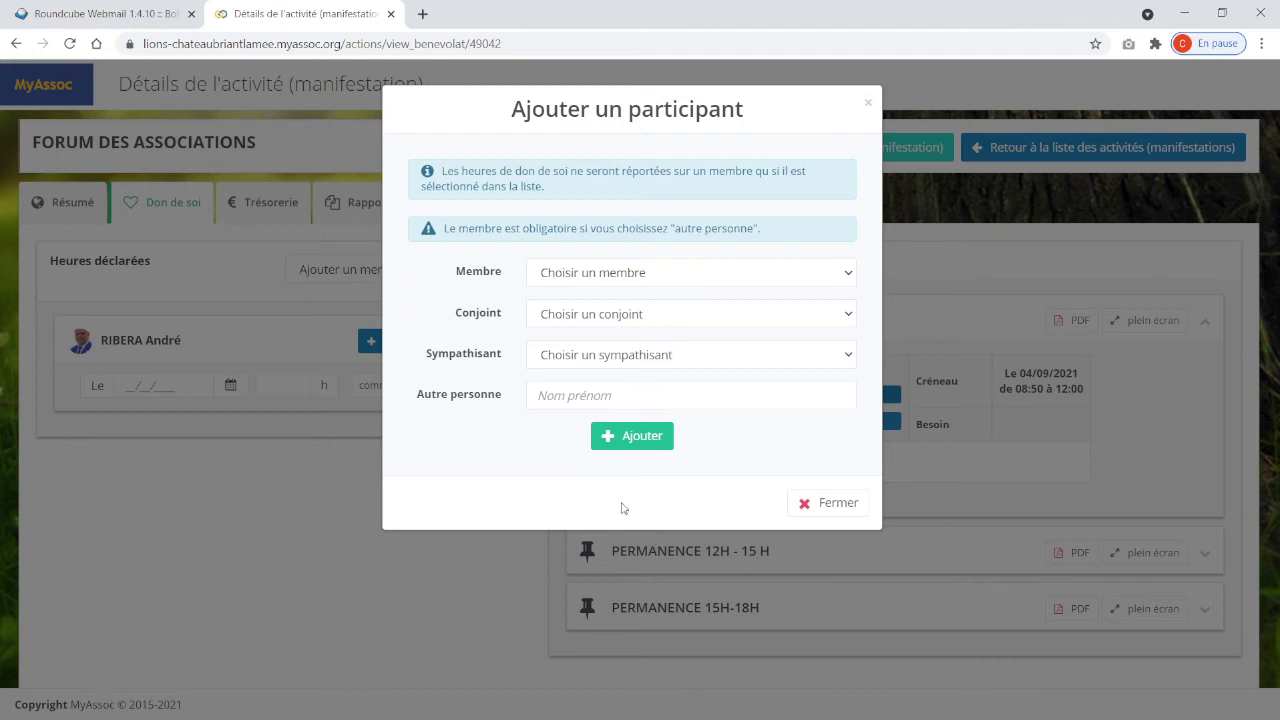
{"action": "left_click", "coordinate": [582, 281]}
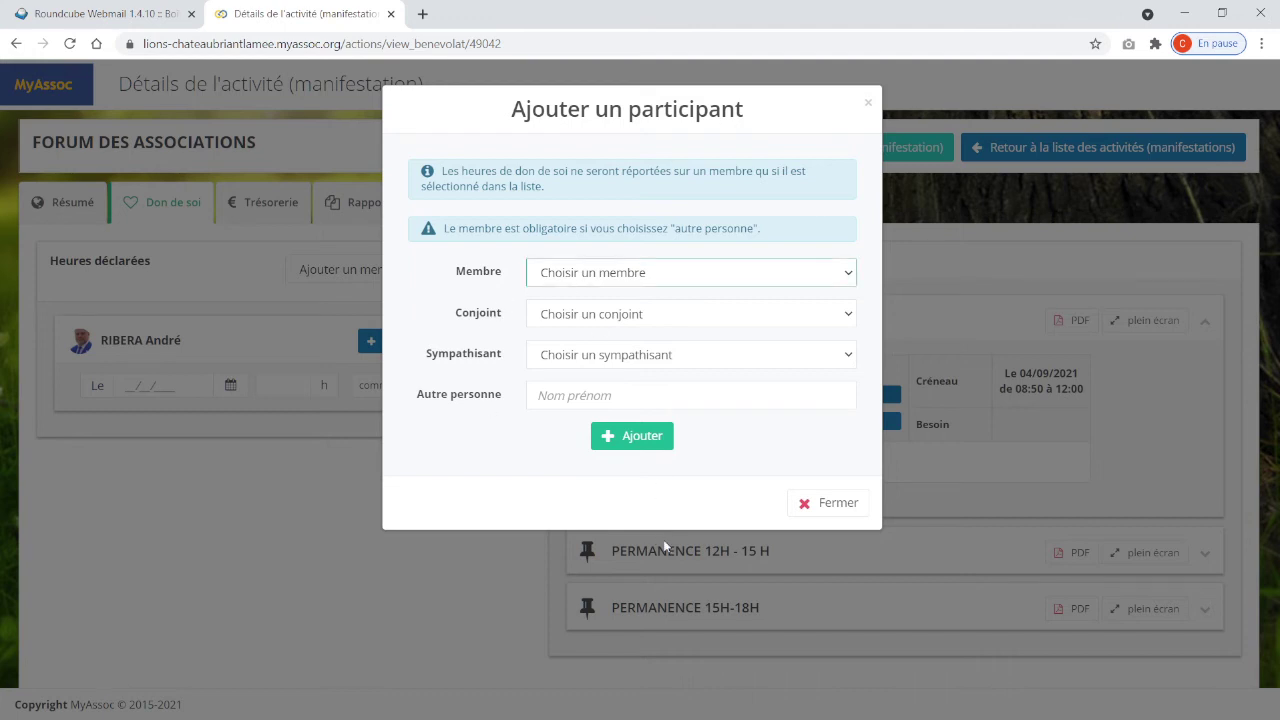
{"action": "key", "text": "Down"}
{"action": "left_click", "coordinate": [646, 437]}
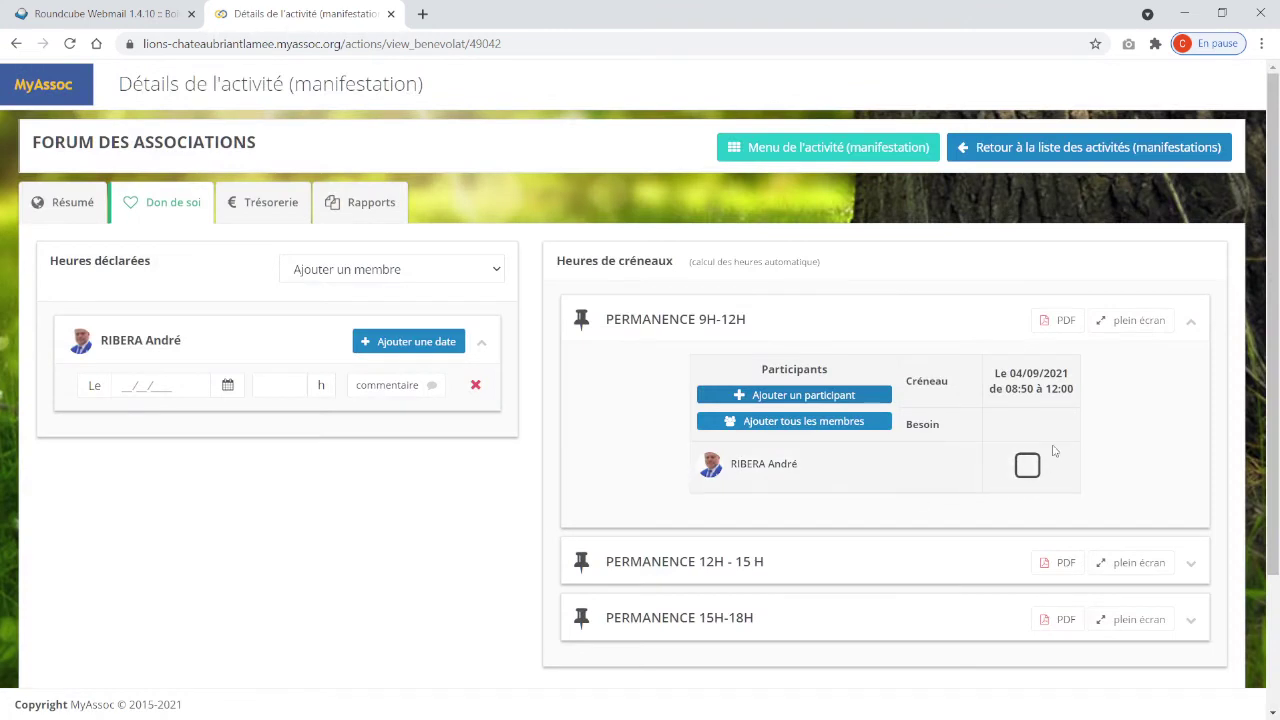
{"action": "left_click", "coordinate": [1028, 470]}
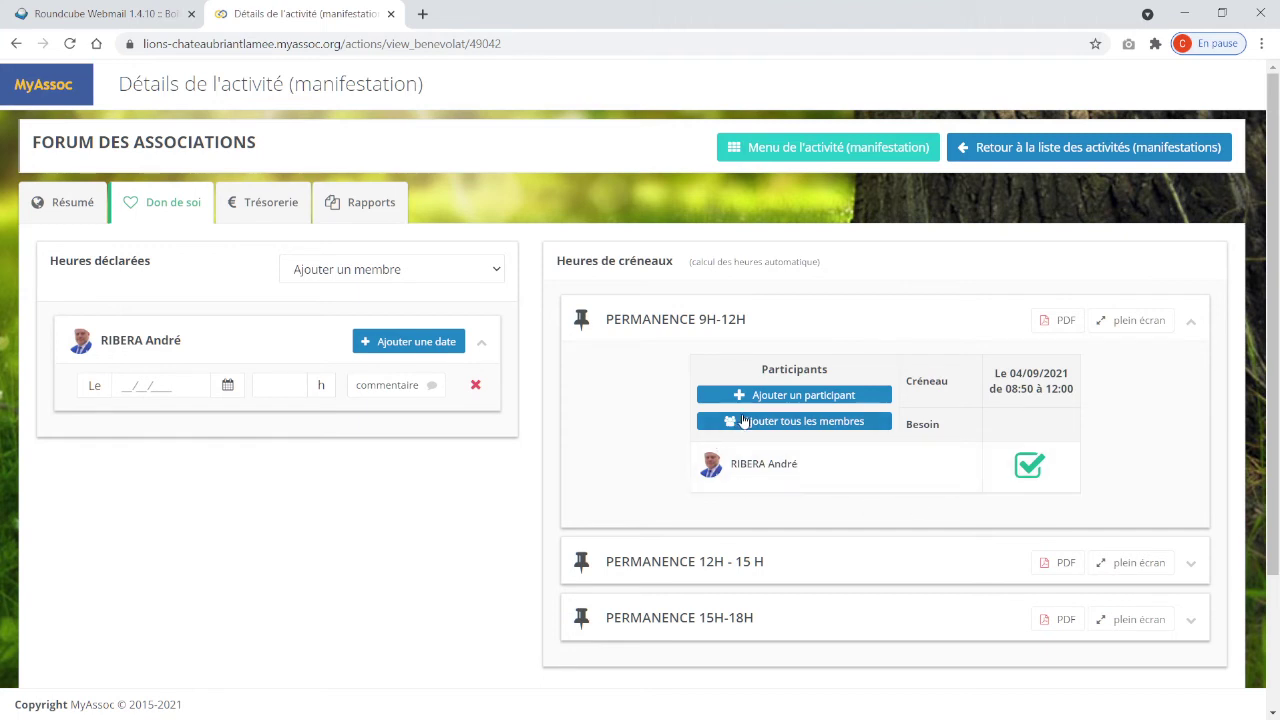
Add a member's spouse (Conjoint) as a participant to PERMANENCE 9H-12H and mark them for the slot
{"action": "left_click", "coordinate": [769, 396]}
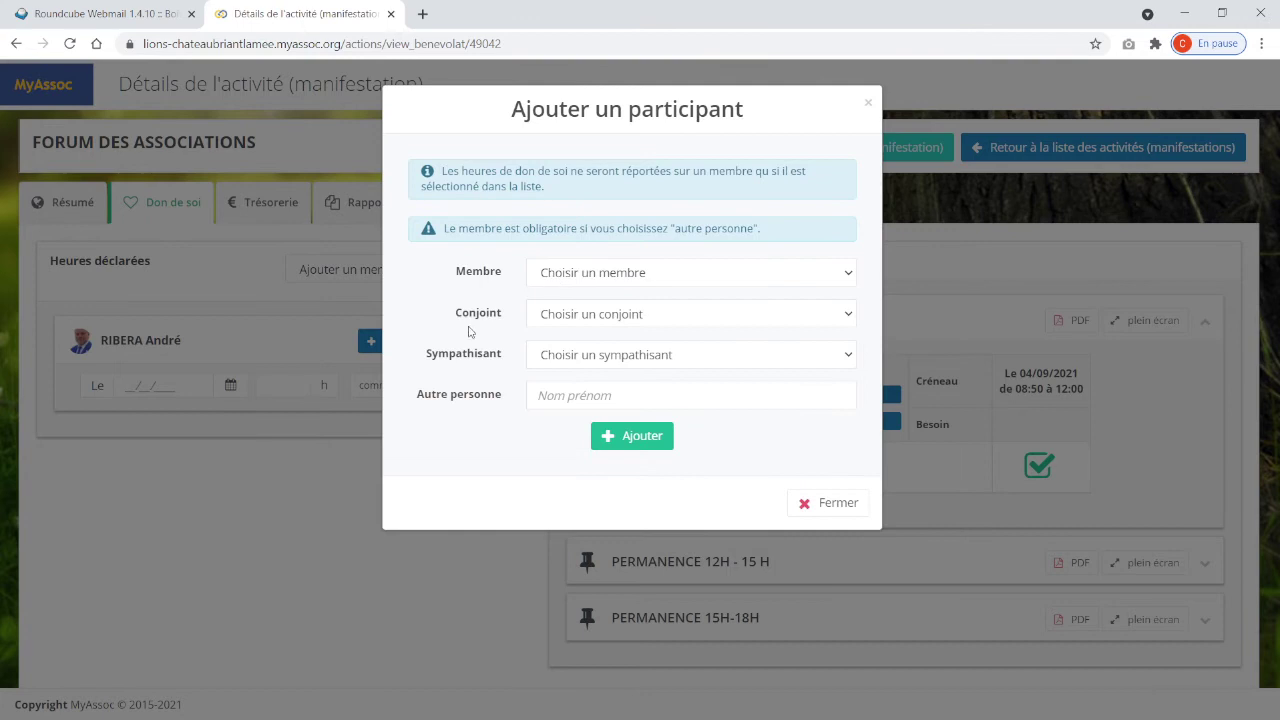
{"action": "left_click", "coordinate": [585, 314]}
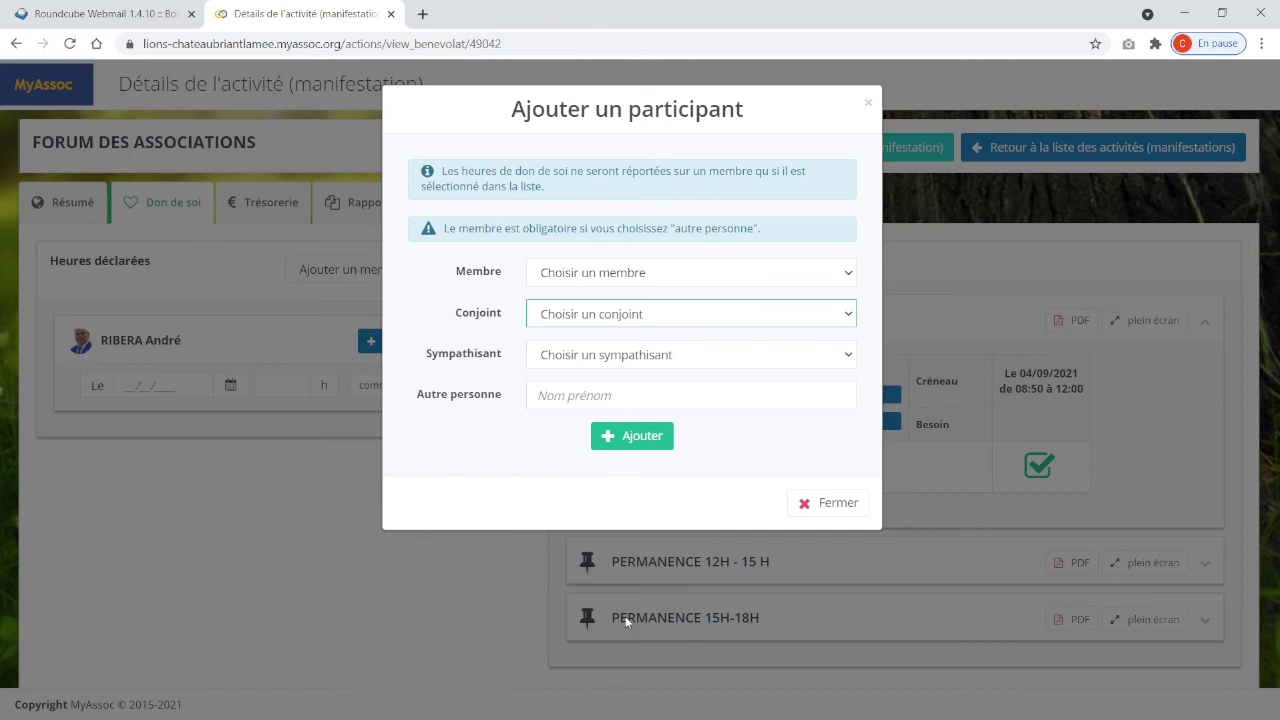
{"action": "key", "text": "Down"}
{"action": "left_click", "coordinate": [648, 436]}
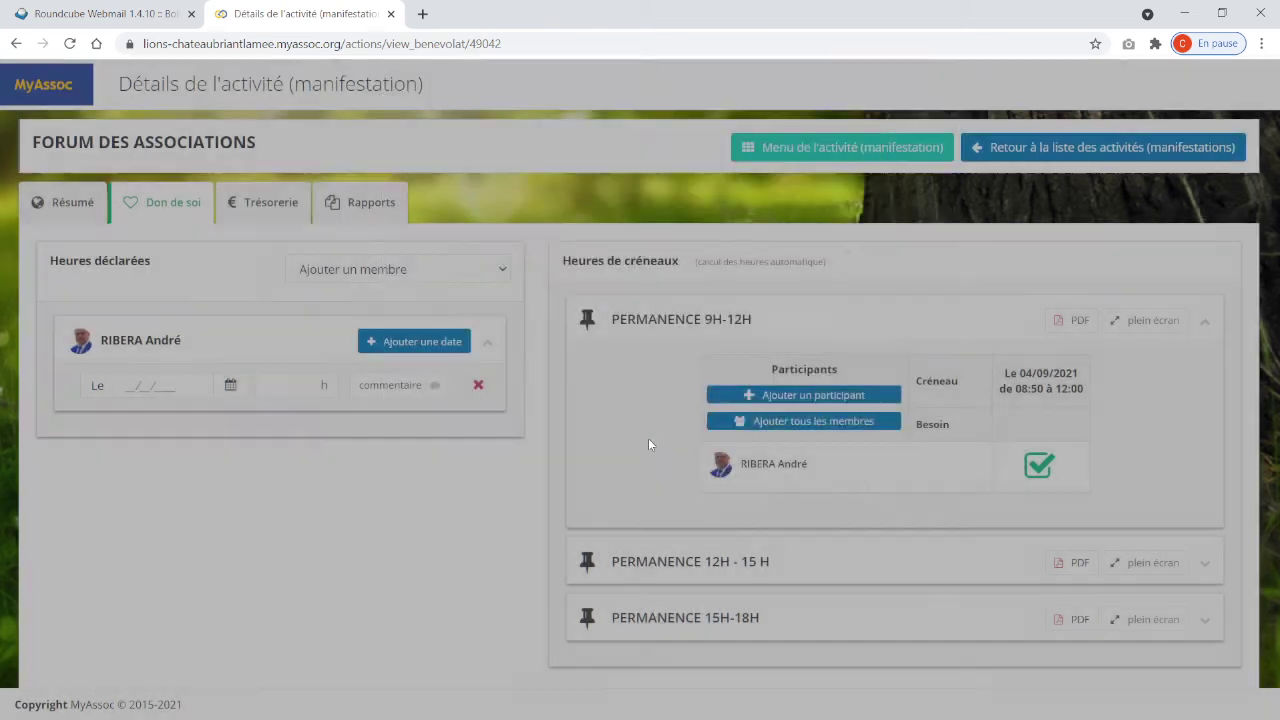
{"action": "left_click", "coordinate": [1028, 463]}
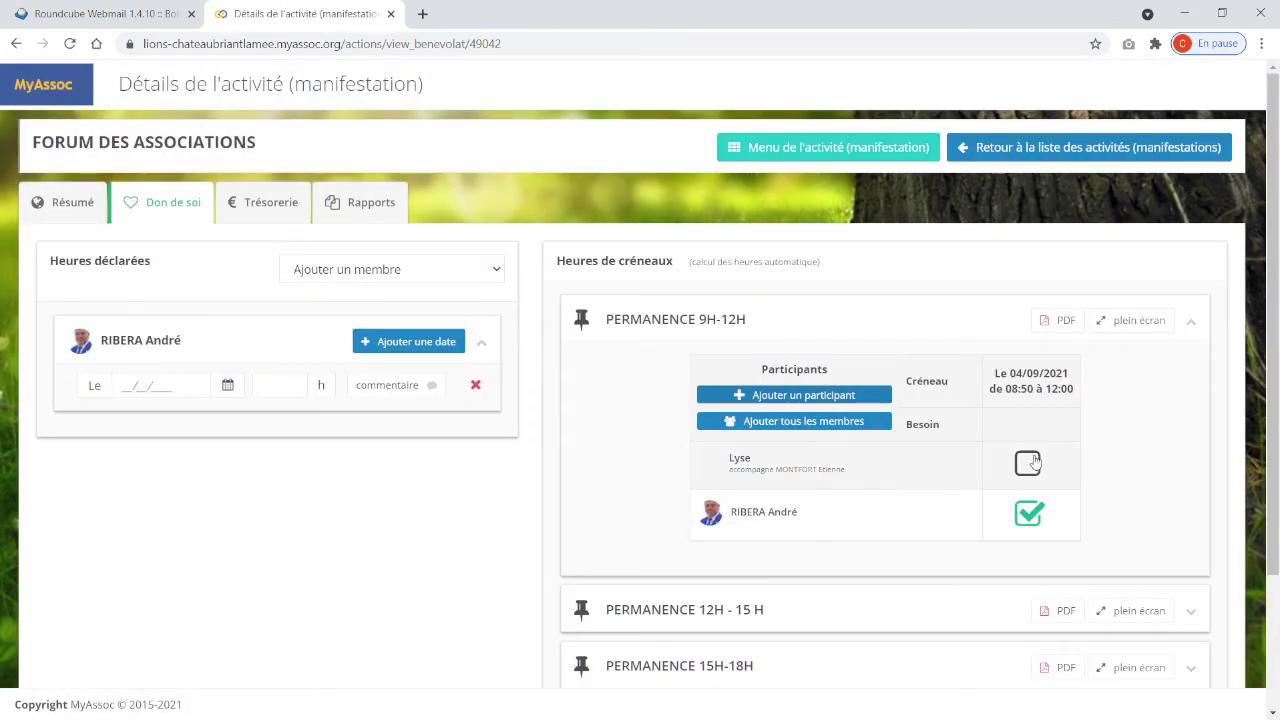
Add an outside person (Autre personne) by name, linked to the accompanying member, to PERMANENCE 9H-12H and mark them for the slot
{"action": "left_click", "coordinate": [785, 396]}
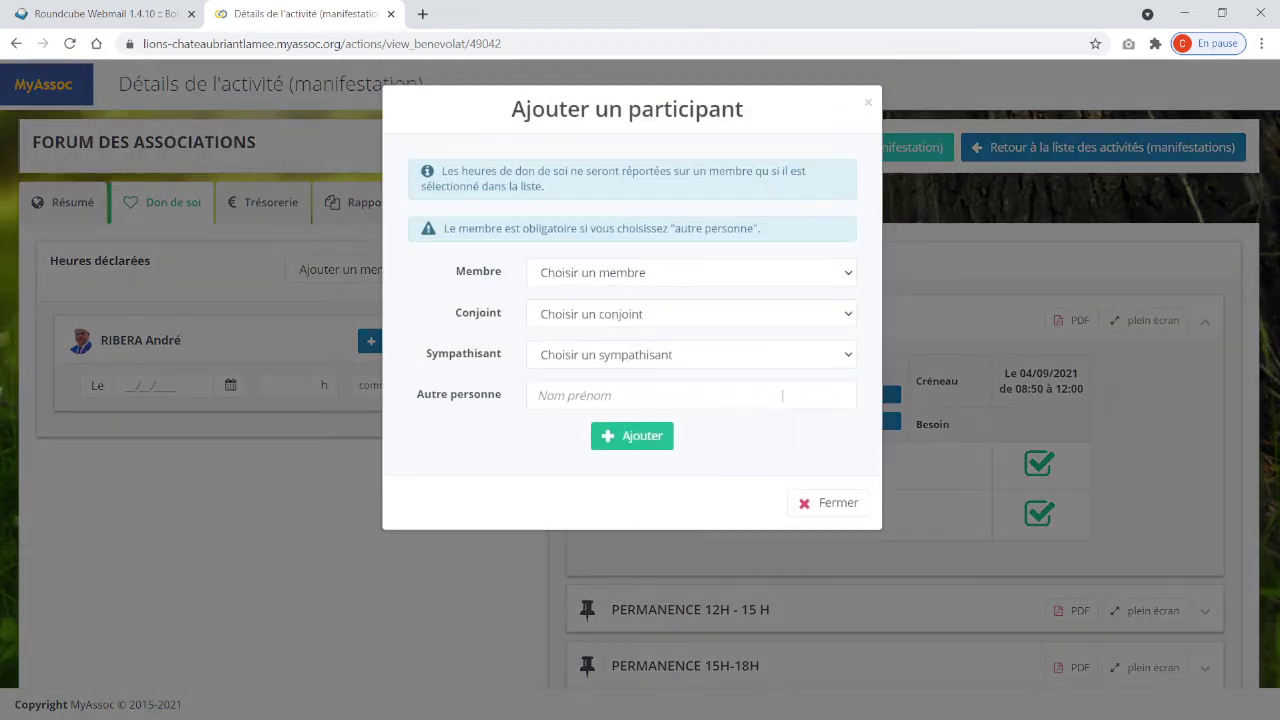
{"action": "left_click", "coordinate": [566, 358]}
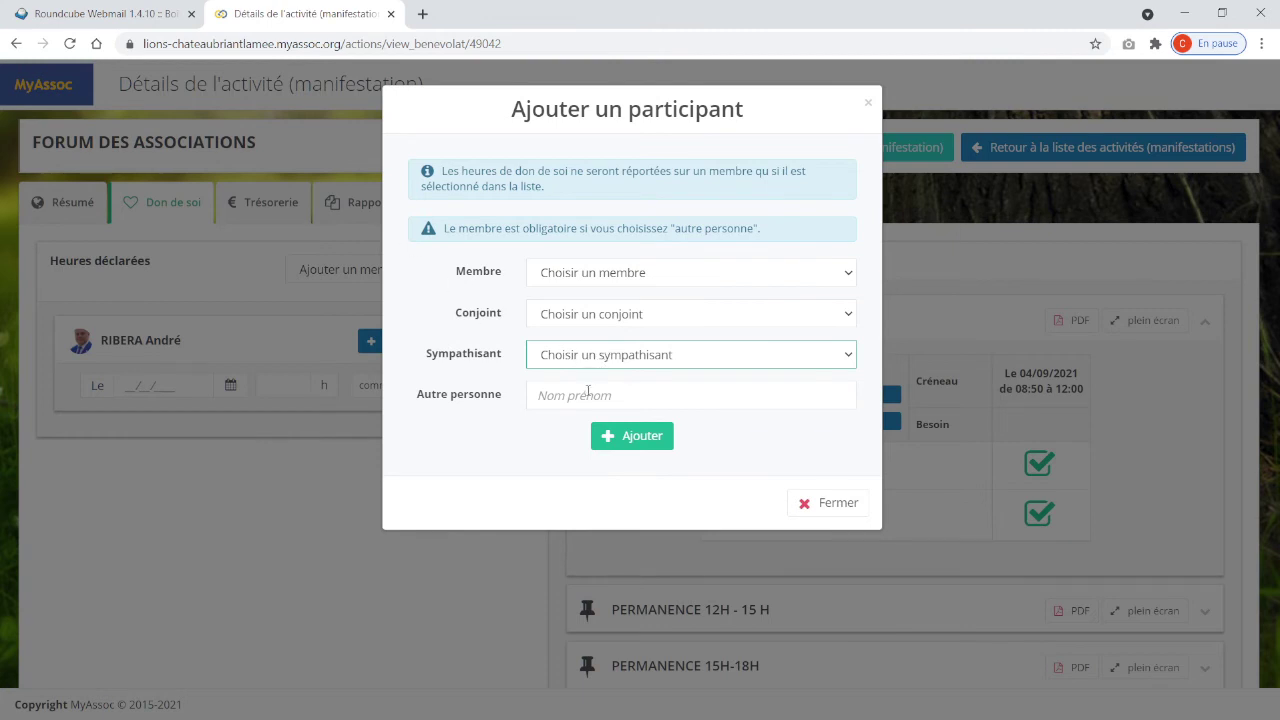
{"action": "left_click", "coordinate": [584, 398]}
{"action": "type", "text": "Francois B"}
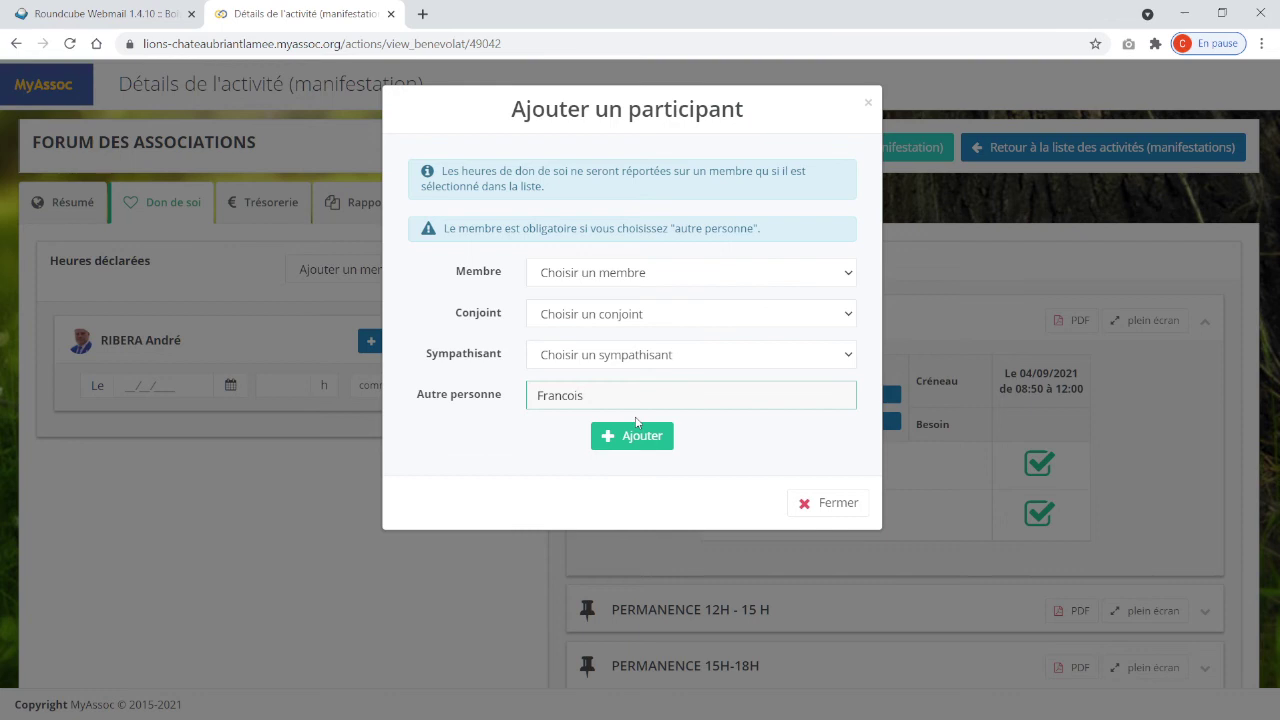
{"action": "left_click", "coordinate": [579, 274]}
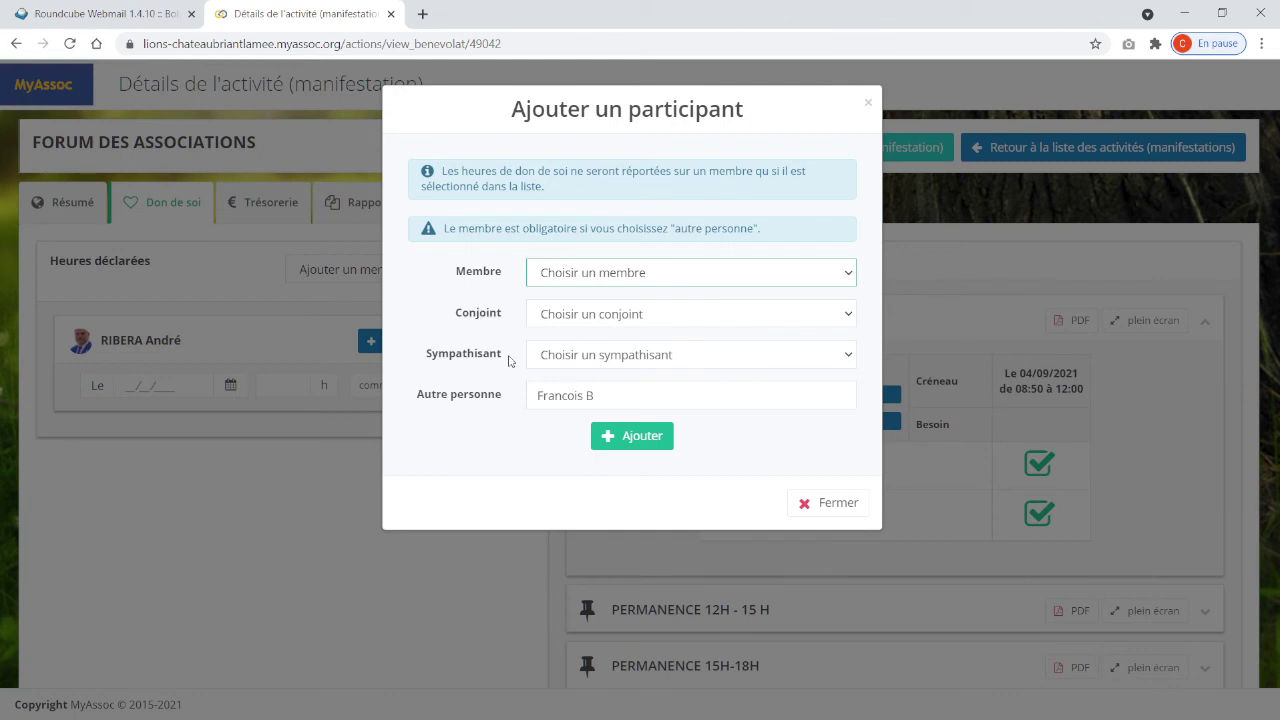
{"action": "type", "text": "cai"}
{"action": "left_click", "coordinate": [654, 440]}
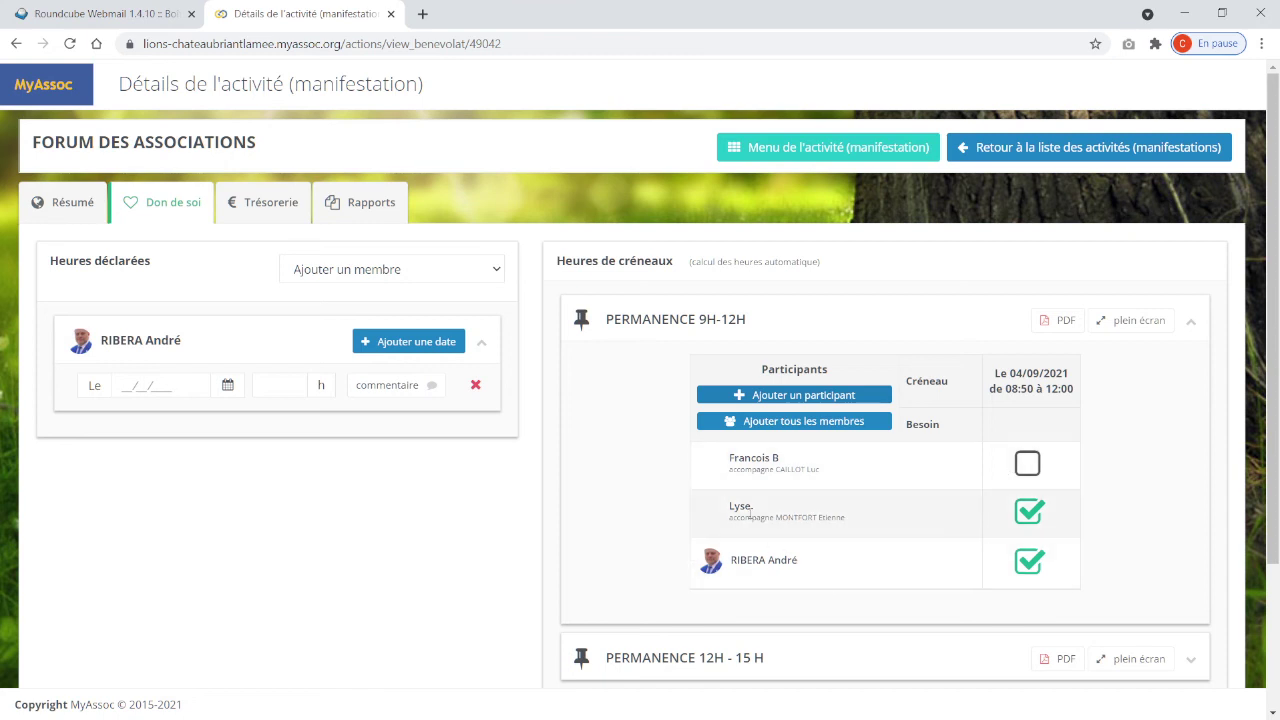
{"action": "left_click", "coordinate": [1033, 472]}
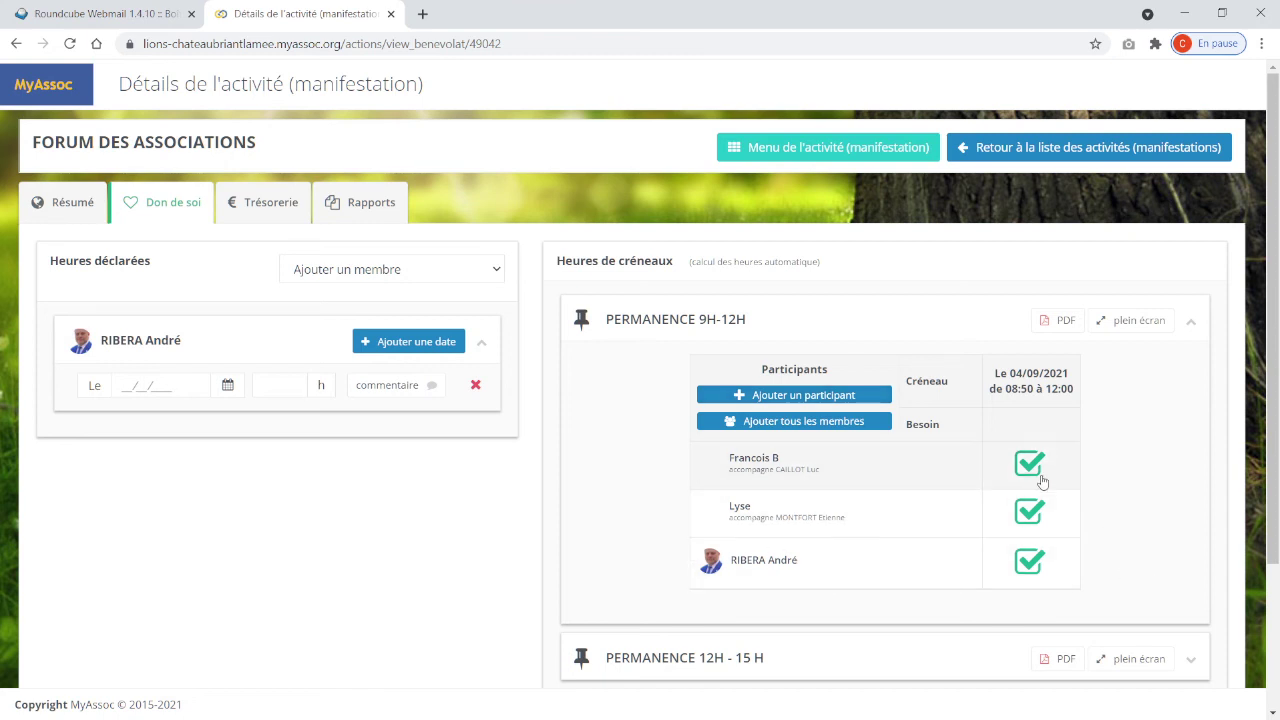
Expand the PERMANENCE 12H - 15 H slot and review the participants of both open slots
{"action": "scroll", "coordinate": [1040, 500], "scroll_direction": "down", "scroll_amount": 2}
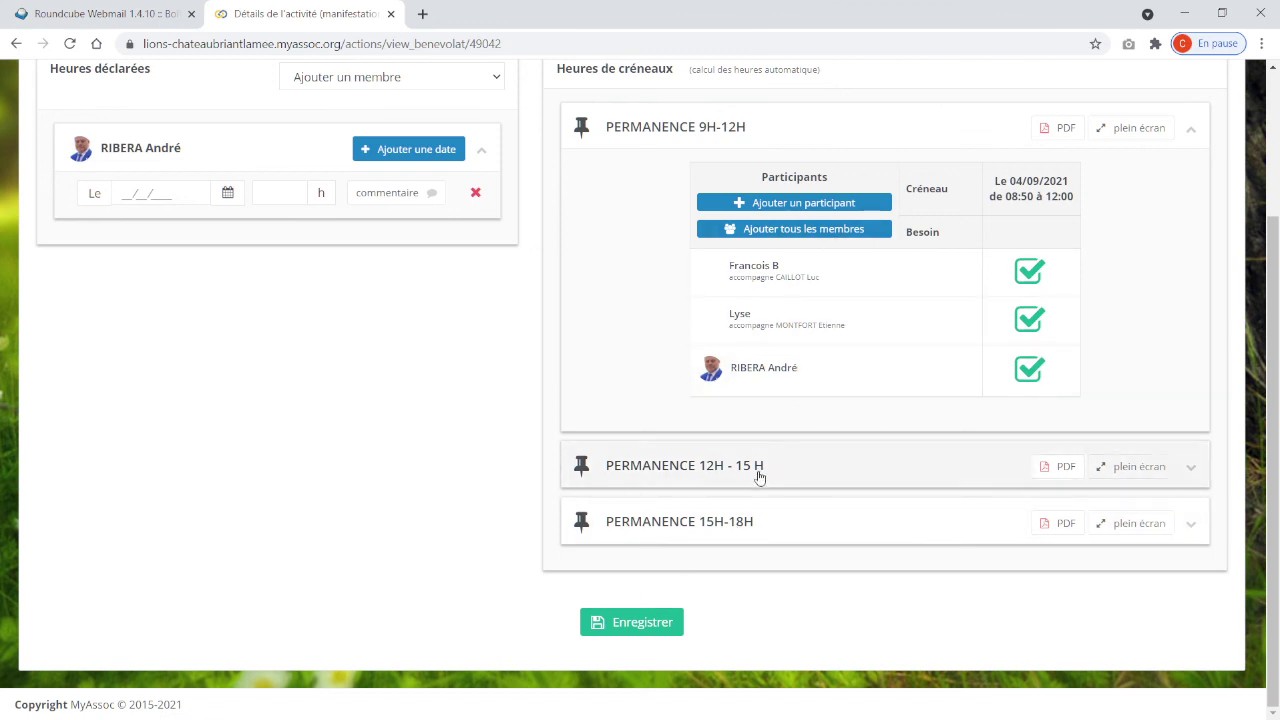
{"action": "left_click", "coordinate": [1195, 476]}
{"action": "scroll", "coordinate": [971, 534], "scroll_direction": "down", "scroll_amount": 2}
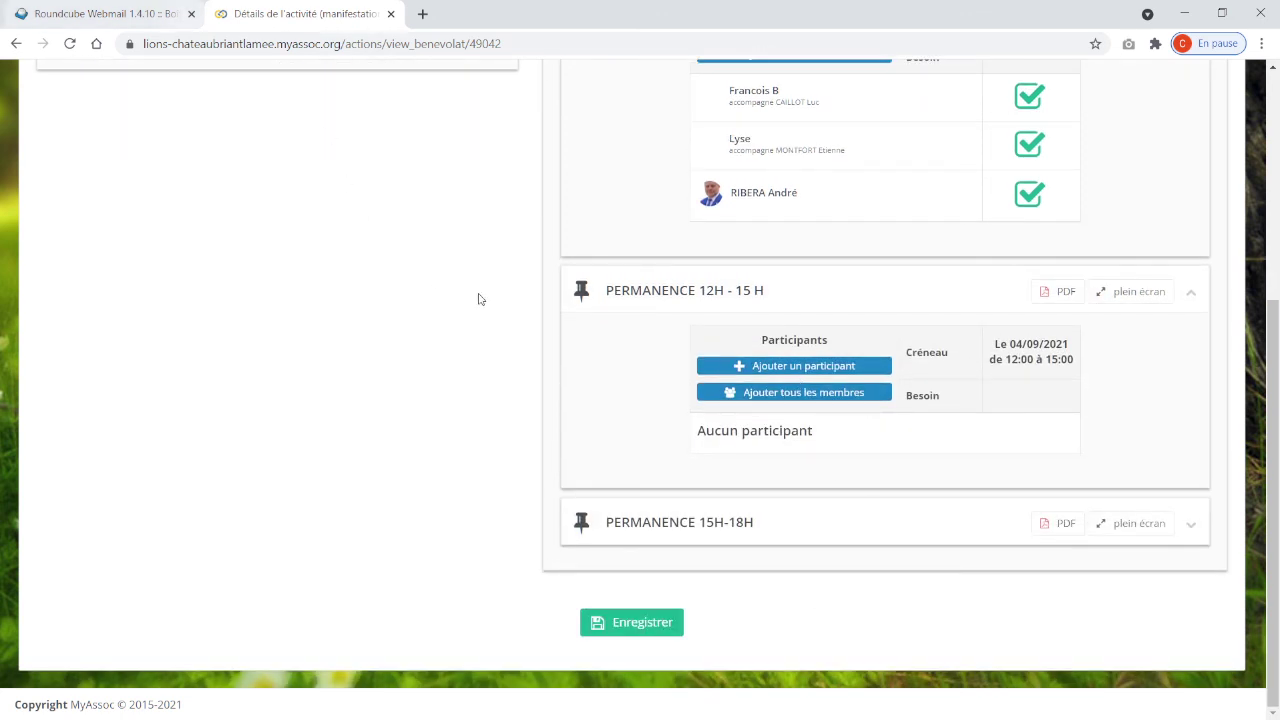
{"action": "scroll", "coordinate": [1075, 445], "scroll_direction": "up", "scroll_amount": 3}
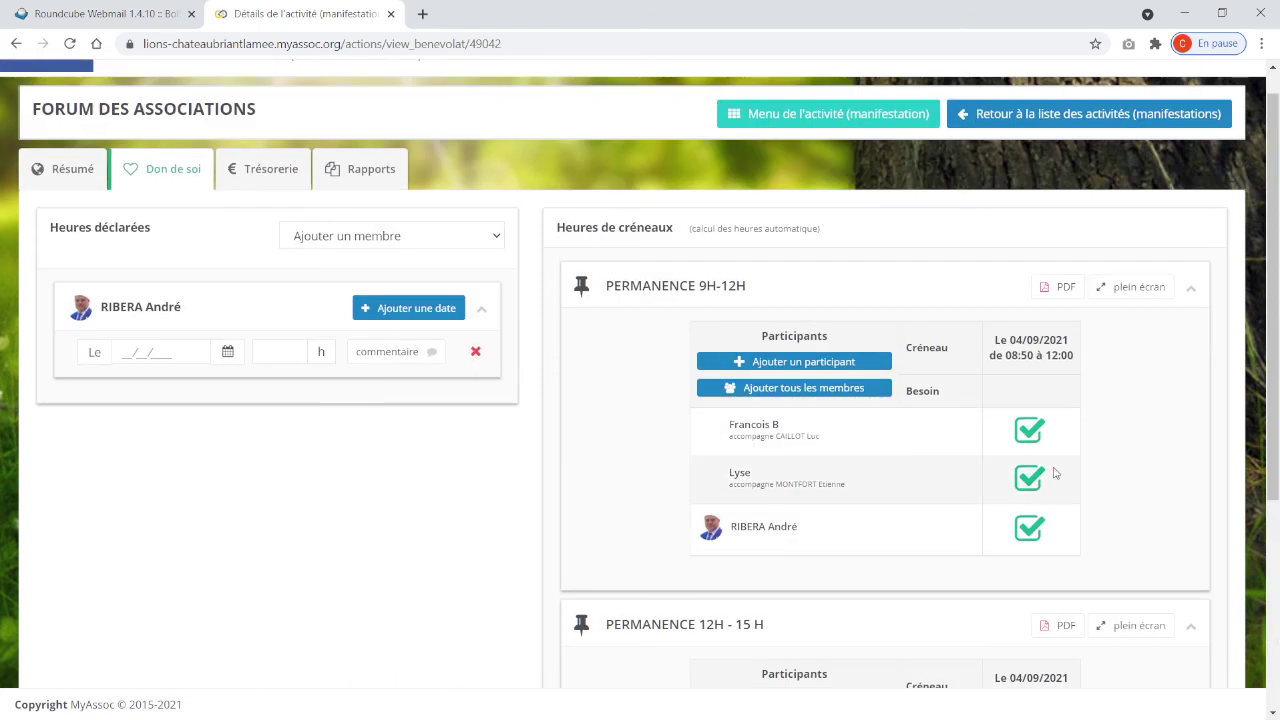
{"action": "scroll", "coordinate": [1051, 471], "scroll_direction": "down", "scroll_amount": 3}
{"action": "scroll", "coordinate": [1054, 472], "scroll_direction": "up", "scroll_amount": 3}
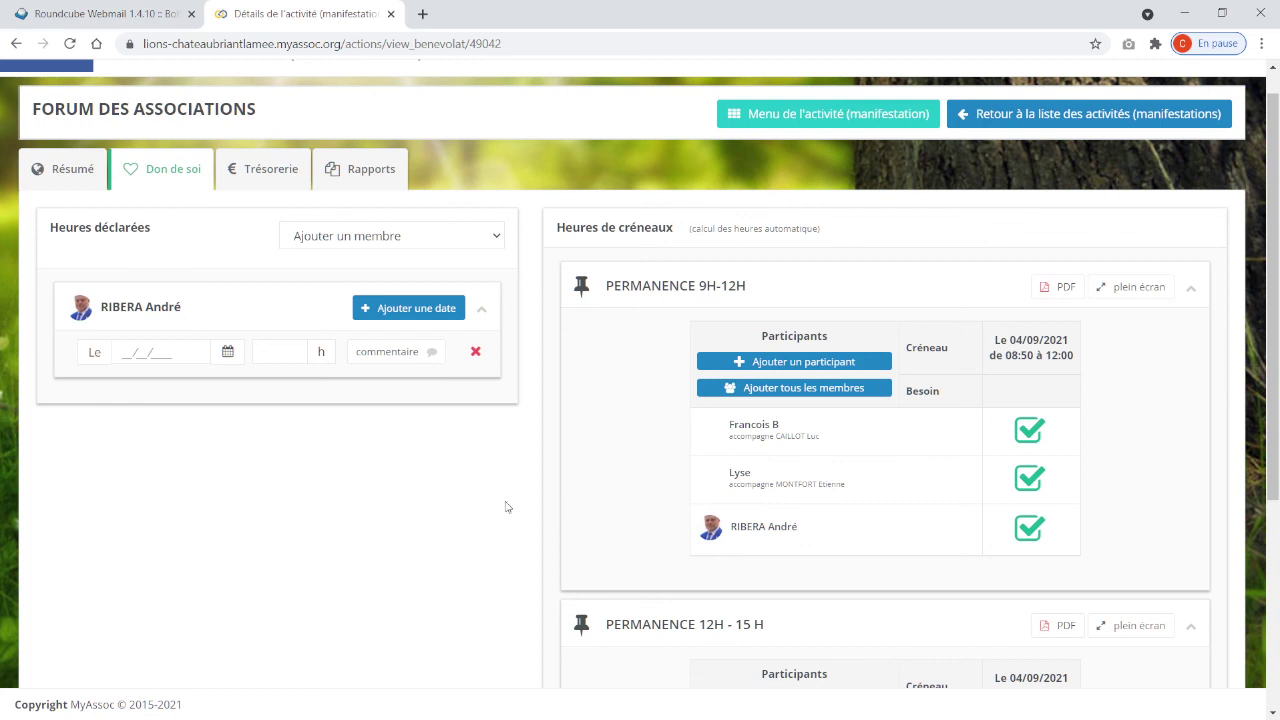
{"action": "scroll", "coordinate": [506, 507], "scroll_direction": "down", "scroll_amount": 1}
{"action": "scroll", "coordinate": [506, 507], "scroll_direction": "down", "scroll_amount": 1}
{"action": "scroll", "coordinate": [503, 514], "scroll_direction": "down", "scroll_amount": 1}
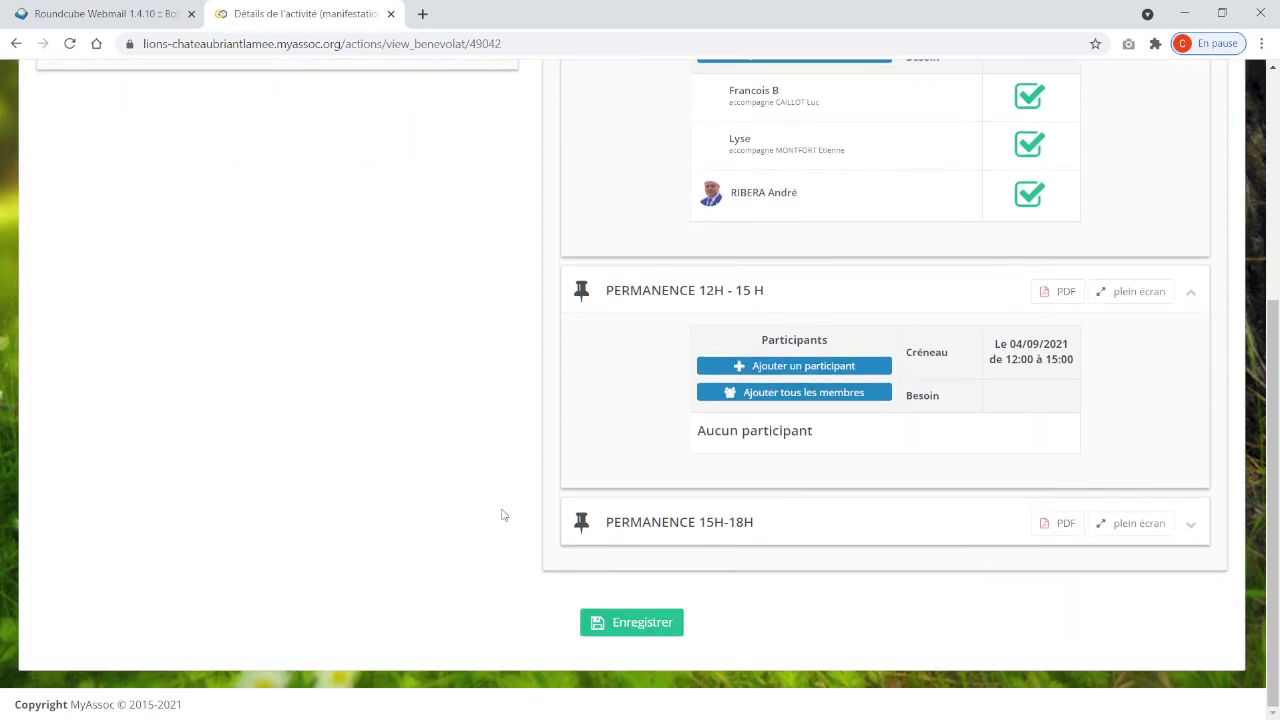